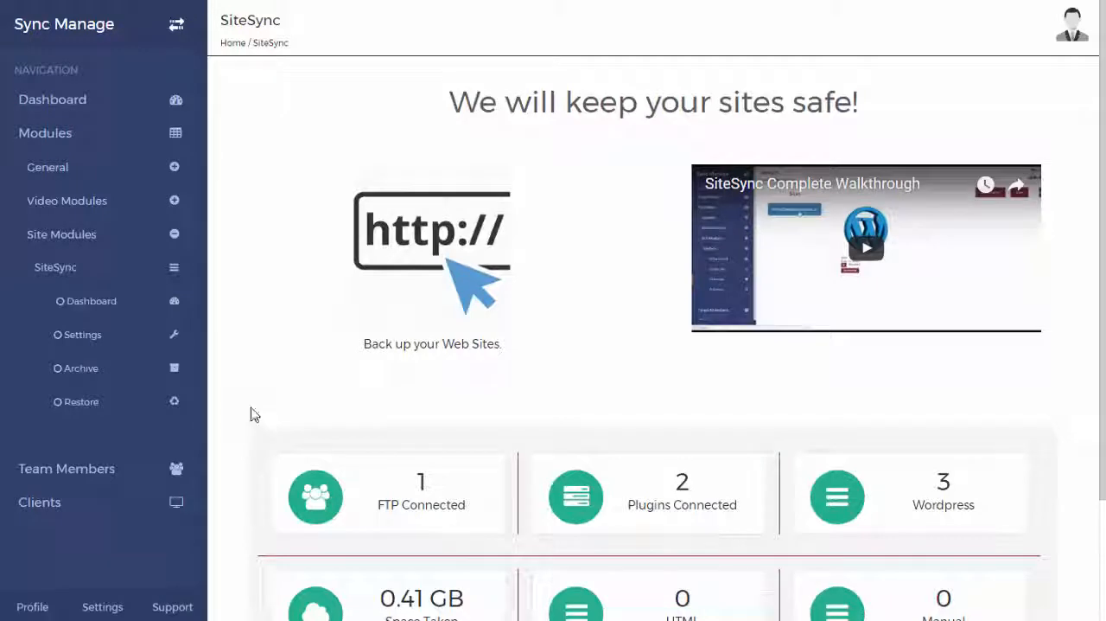
Step: Start adding a website in the SiteSync settings with the Wordpress Plugin method and download the SiteSync - SyncManage WP Plugin
scroll(243, 410, down, 1)
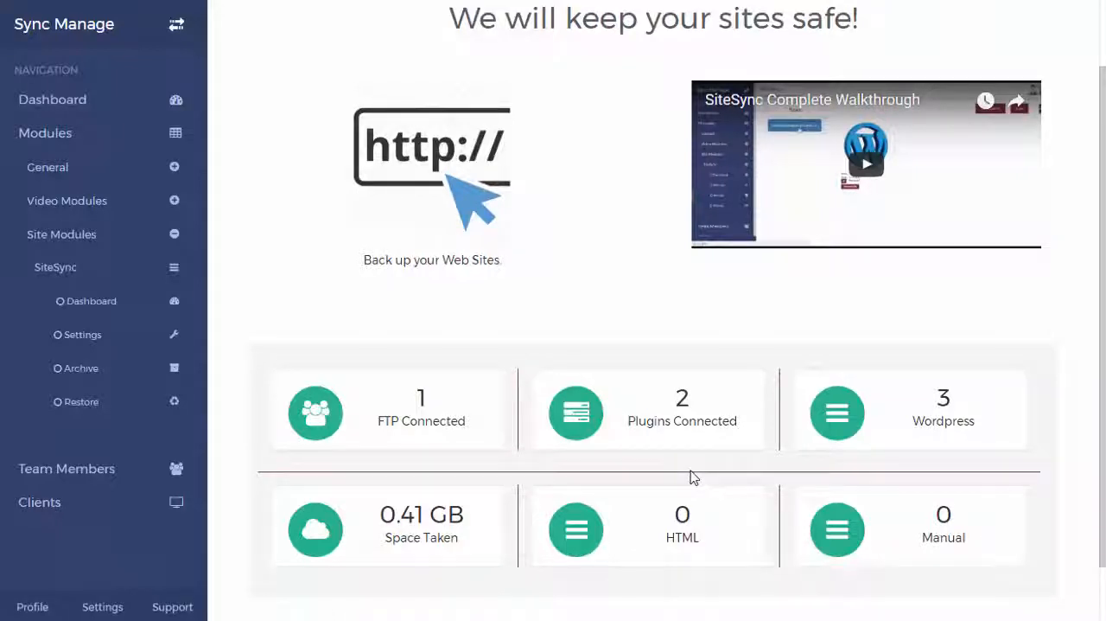
click(90, 345)
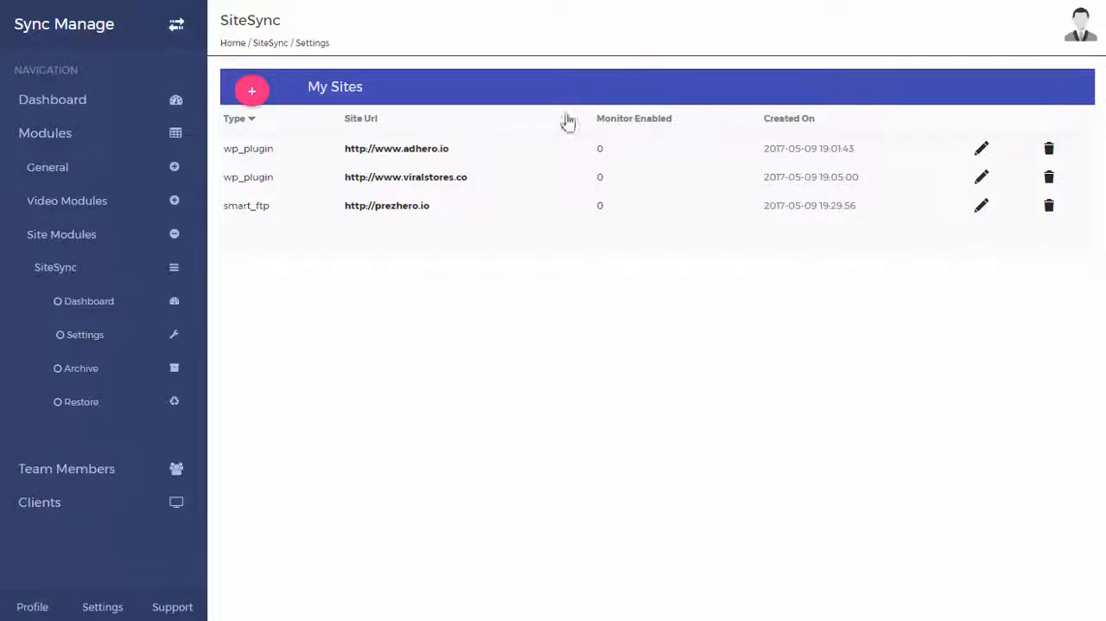
click(252, 92)
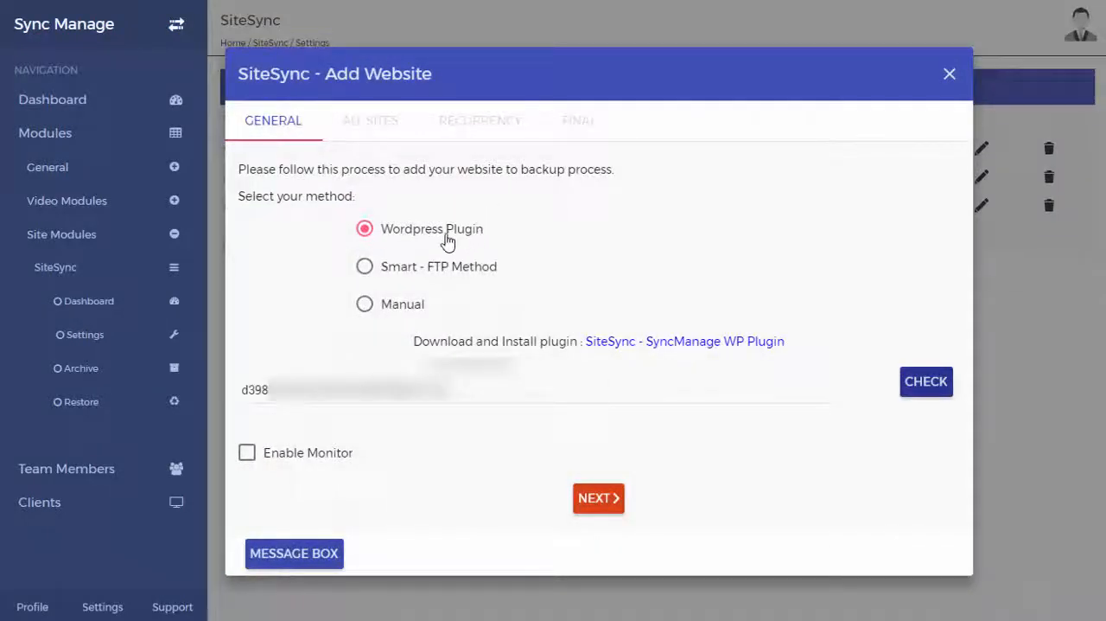
click(663, 353)
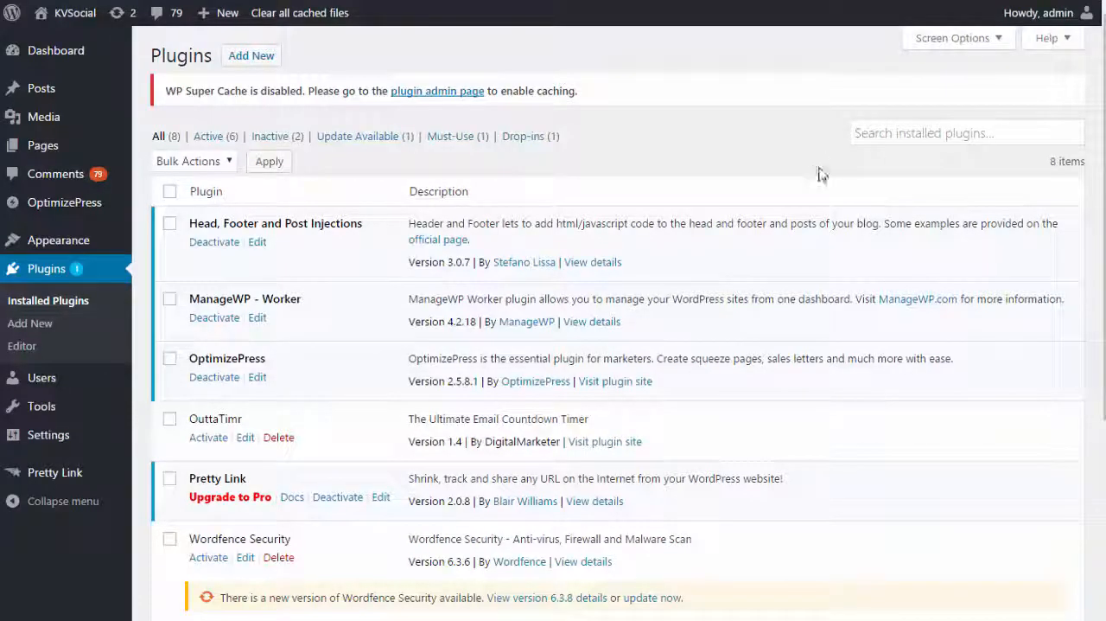
Step: Switch to the WordPress site's plugin administration and open the form for uploading a new plugin
scroll(769, 228, down, 1)
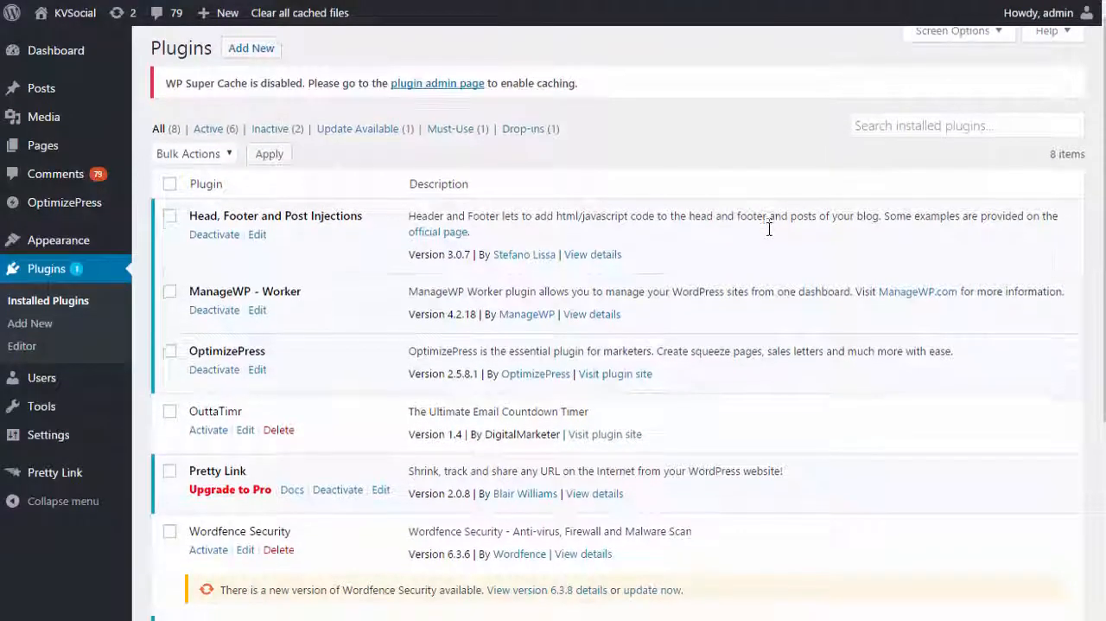
scroll(769, 228, up, 1)
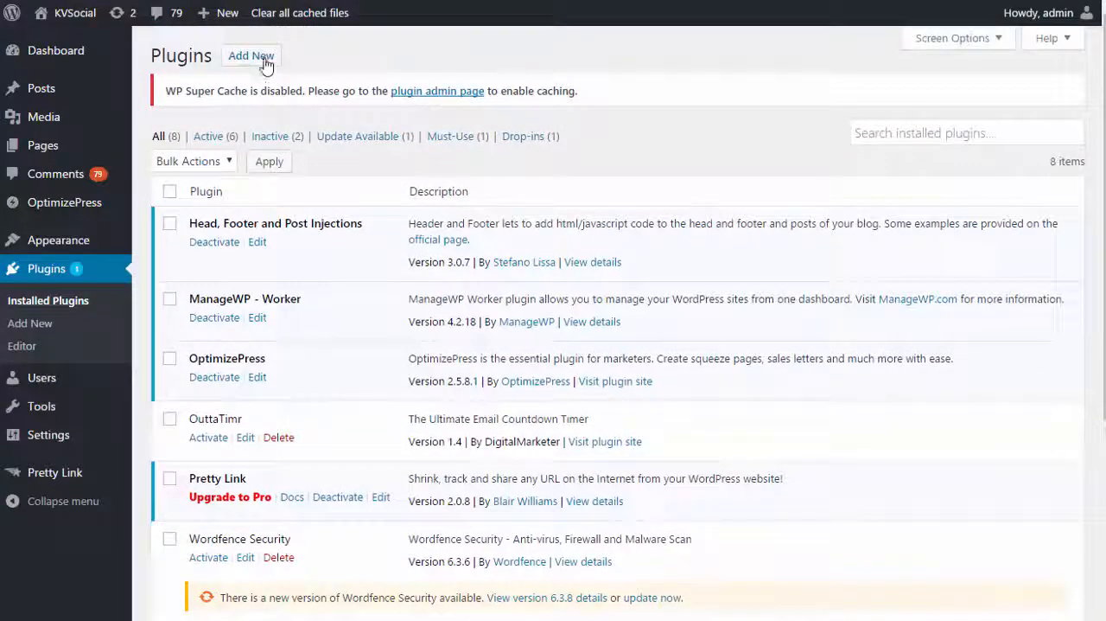
click(265, 64)
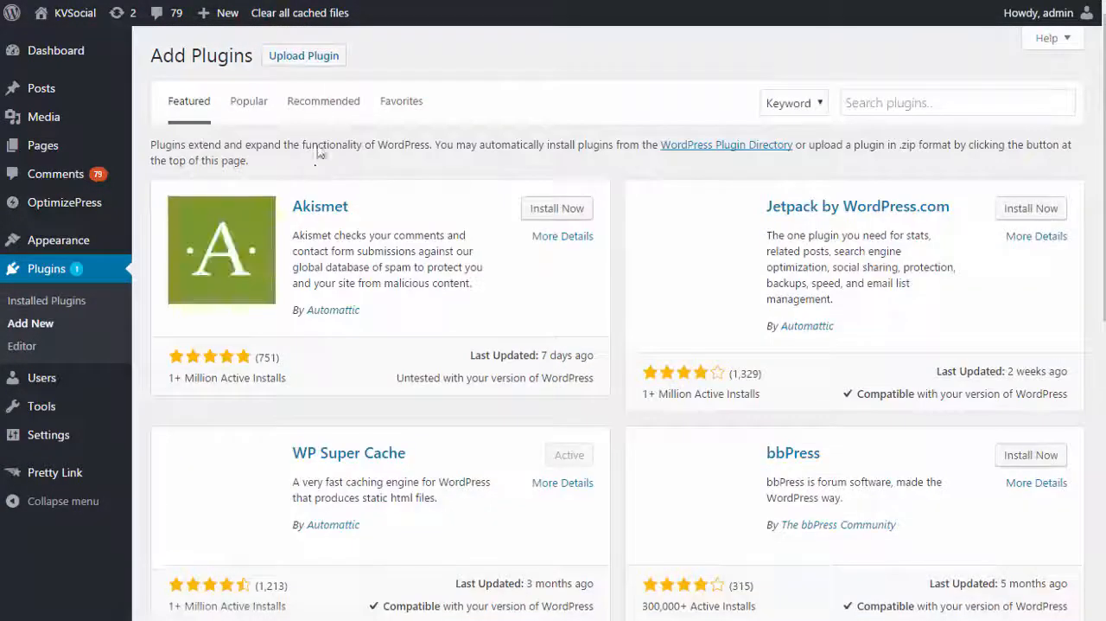
click(320, 60)
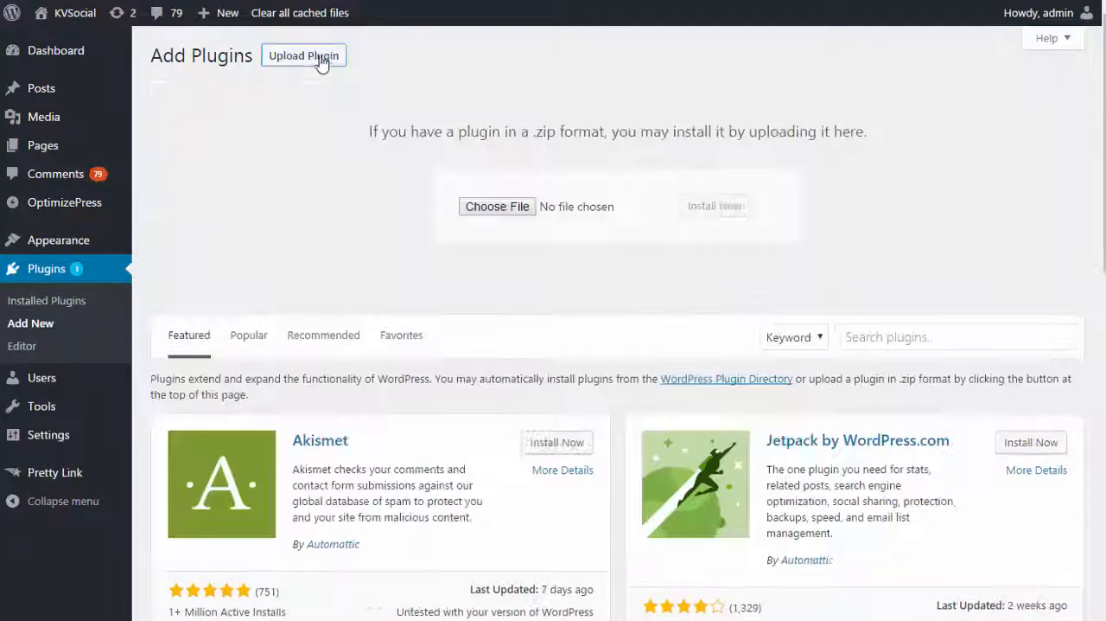
Step: Upload sitesync.zip from the Downloads folder, then install and activate the plugin
click(474, 205)
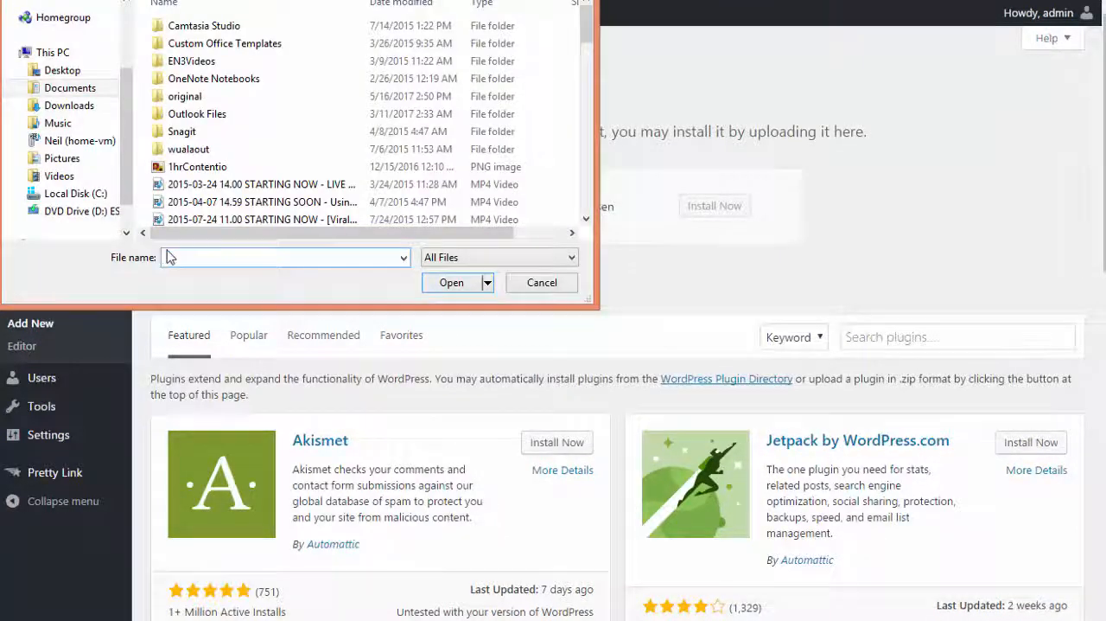
click(69, 105)
click(242, 257)
text(syncma)
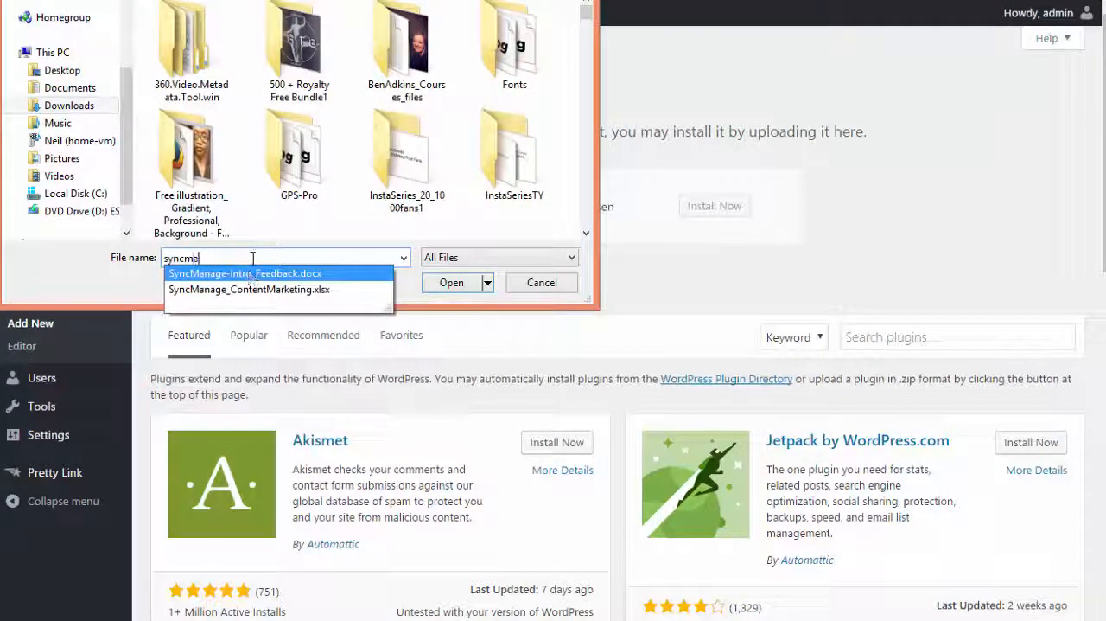
drag(225, 258, 169, 258)
text(sites)
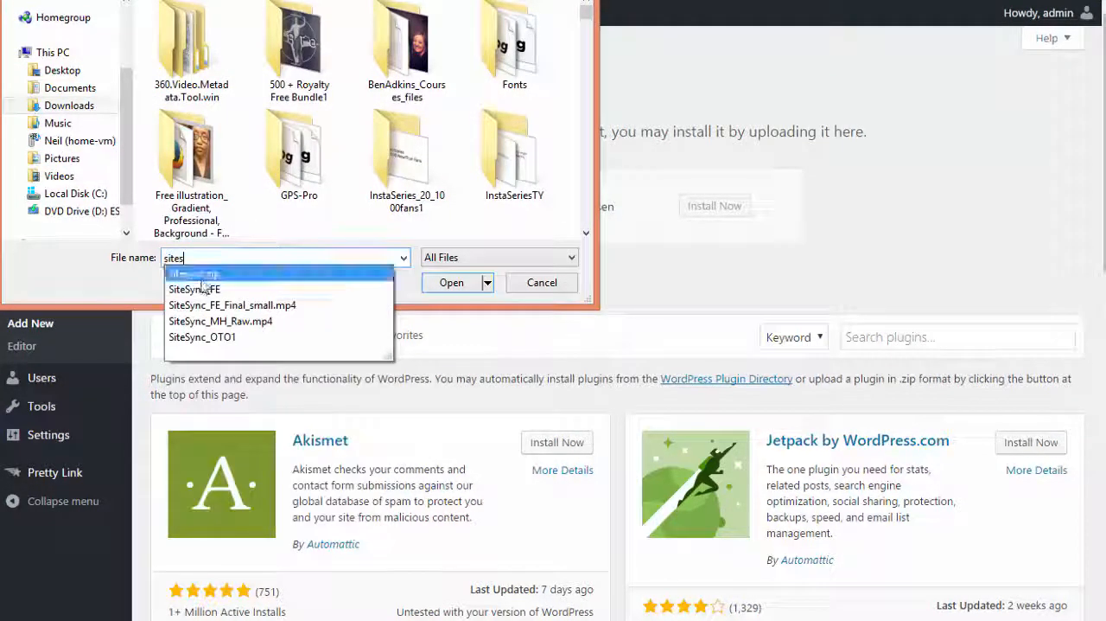
click(207, 274)
click(451, 283)
click(709, 218)
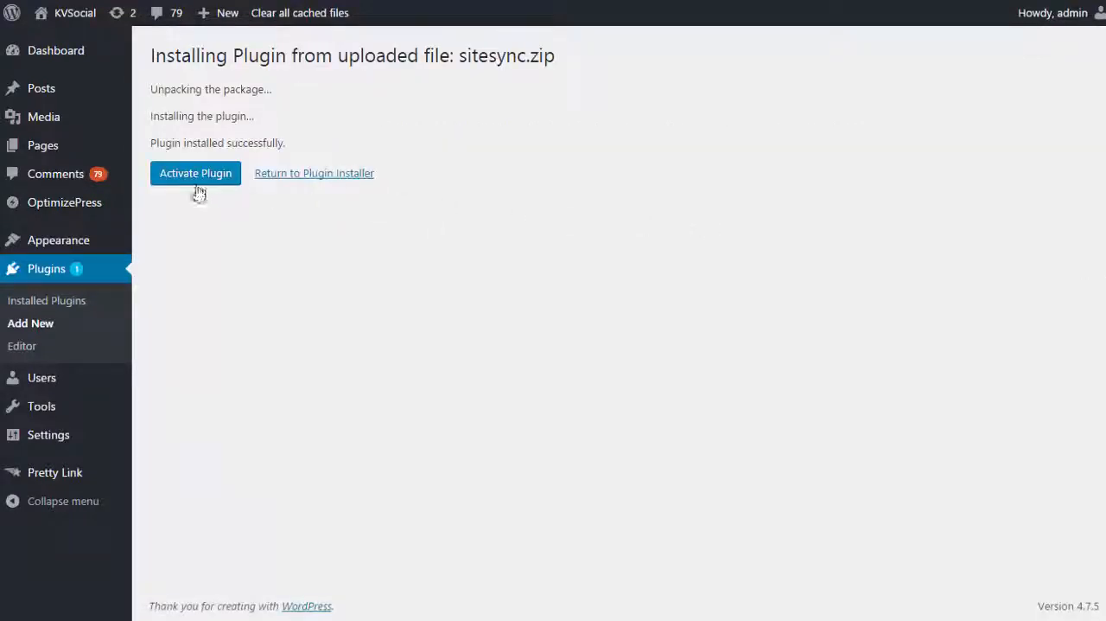
click(197, 177)
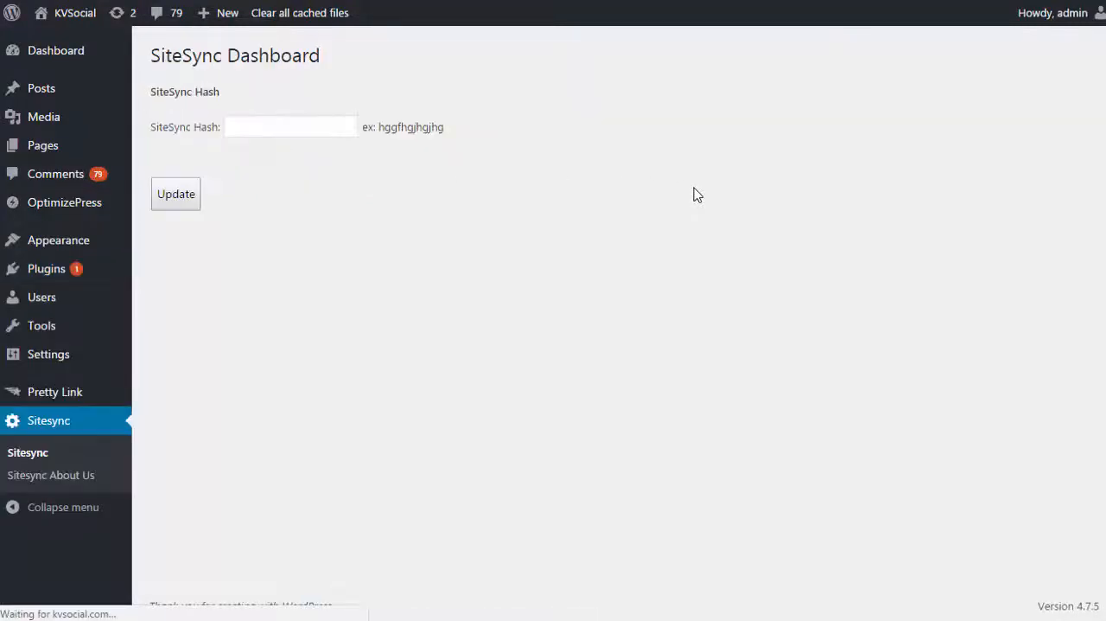
Step: Paste the website hash into the plugin's SiteSync Hash field, update it, and return to Sync Manage
click(352, 123)
key(ctrl+v)
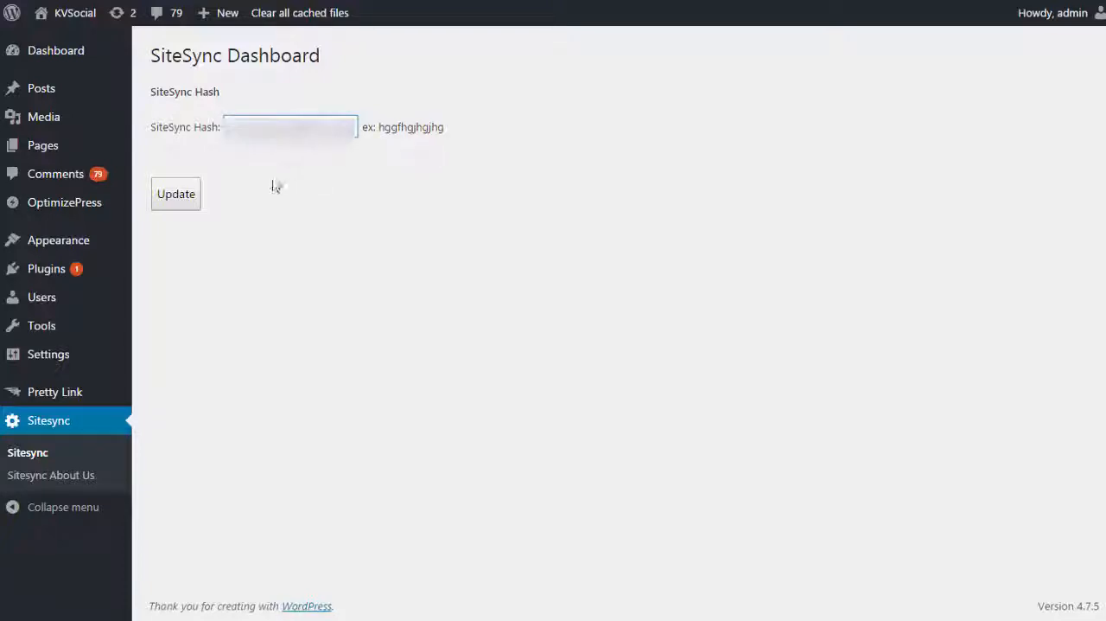
click(192, 198)
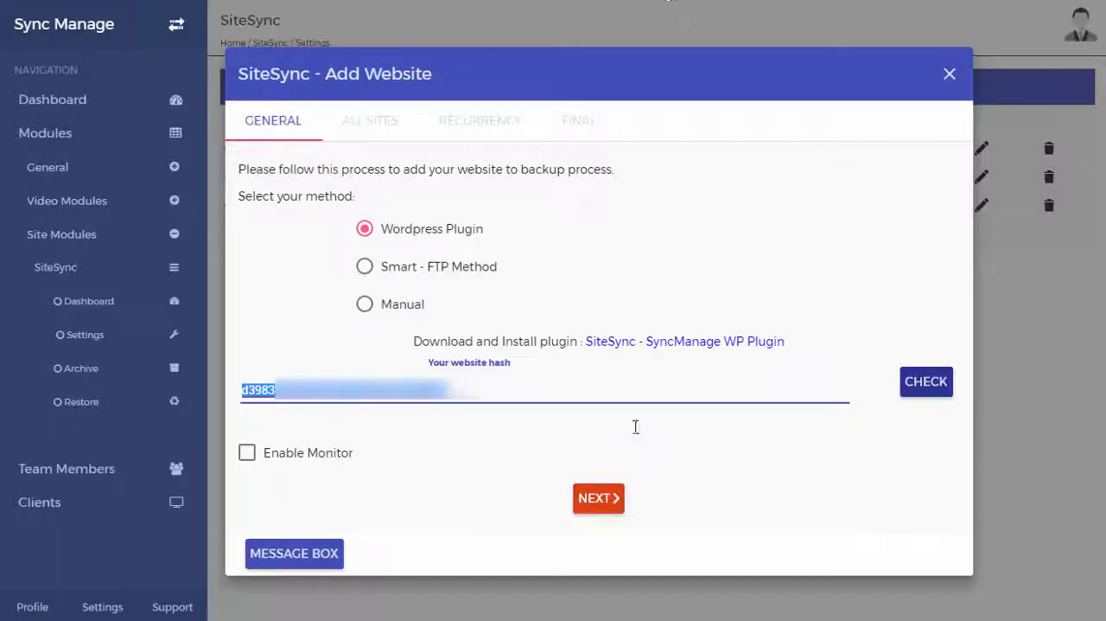
click(635, 426)
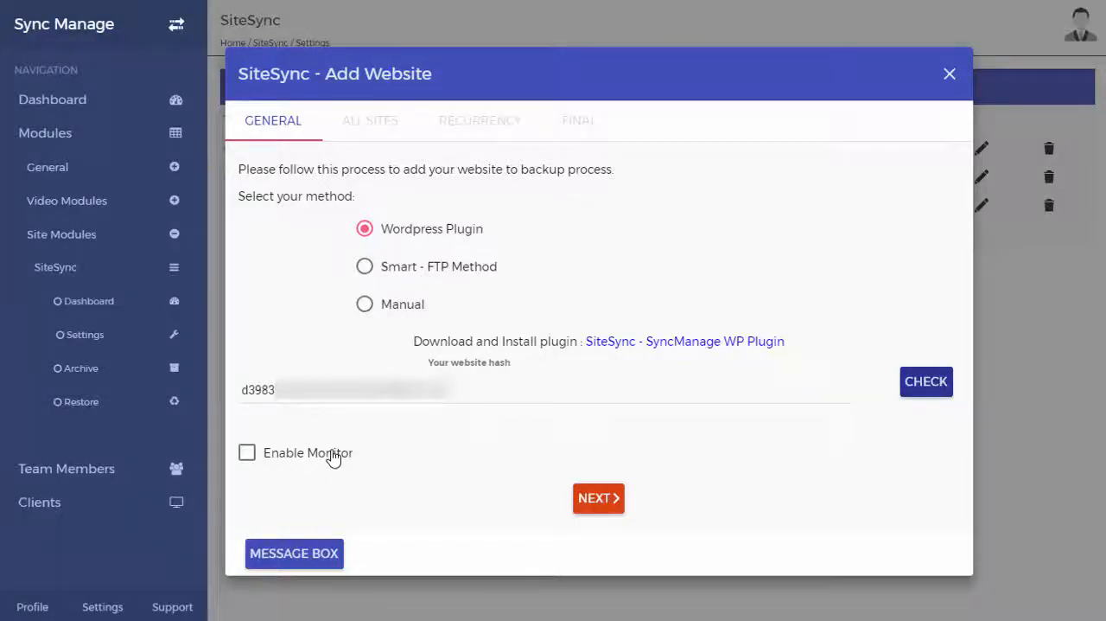
Step: Validate the website hash and confirm adding the site with Bi-weekly backup recurrency
click(922, 390)
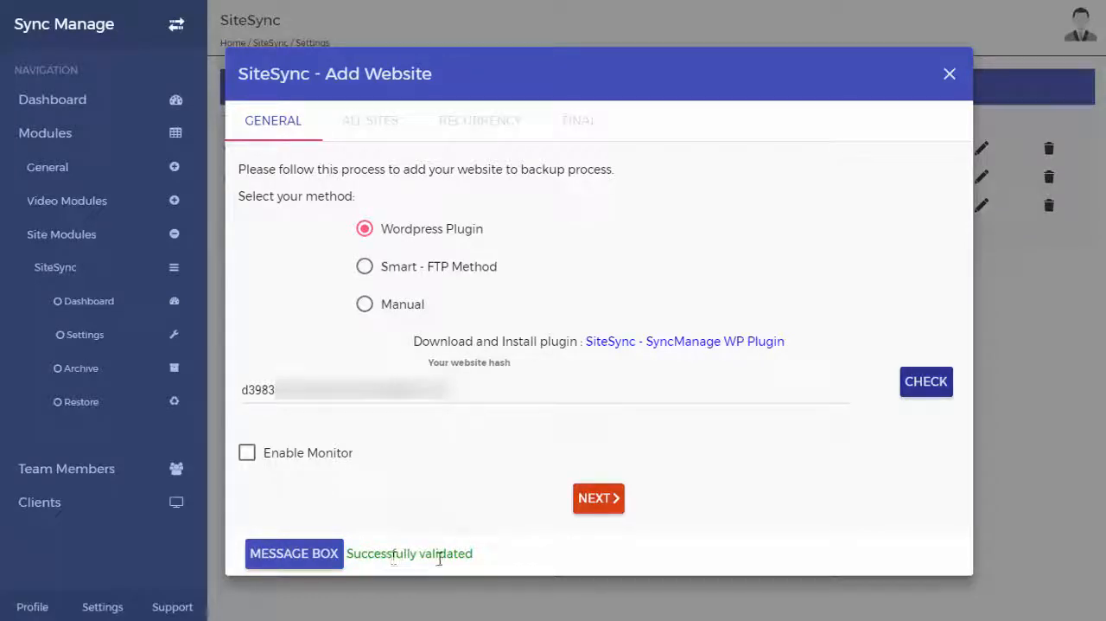
click(601, 510)
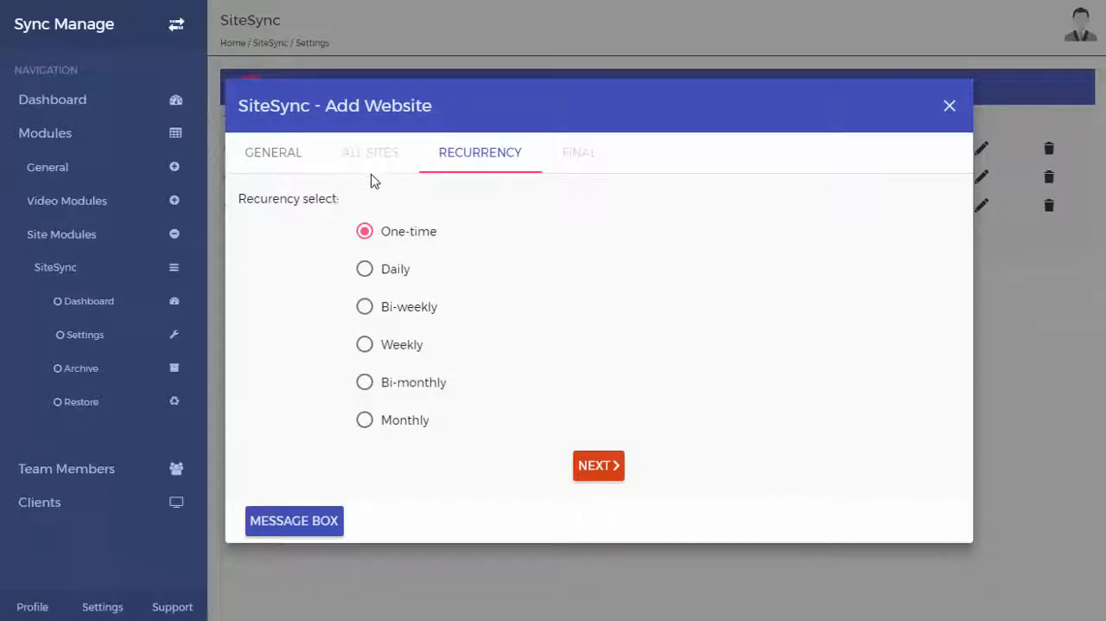
click(365, 307)
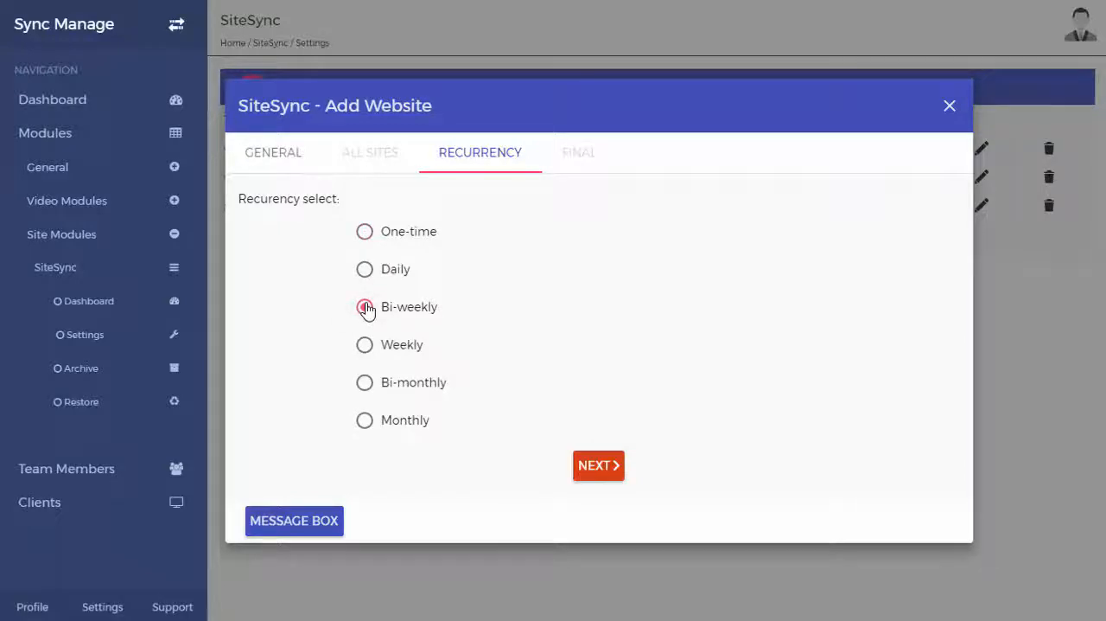
click(593, 471)
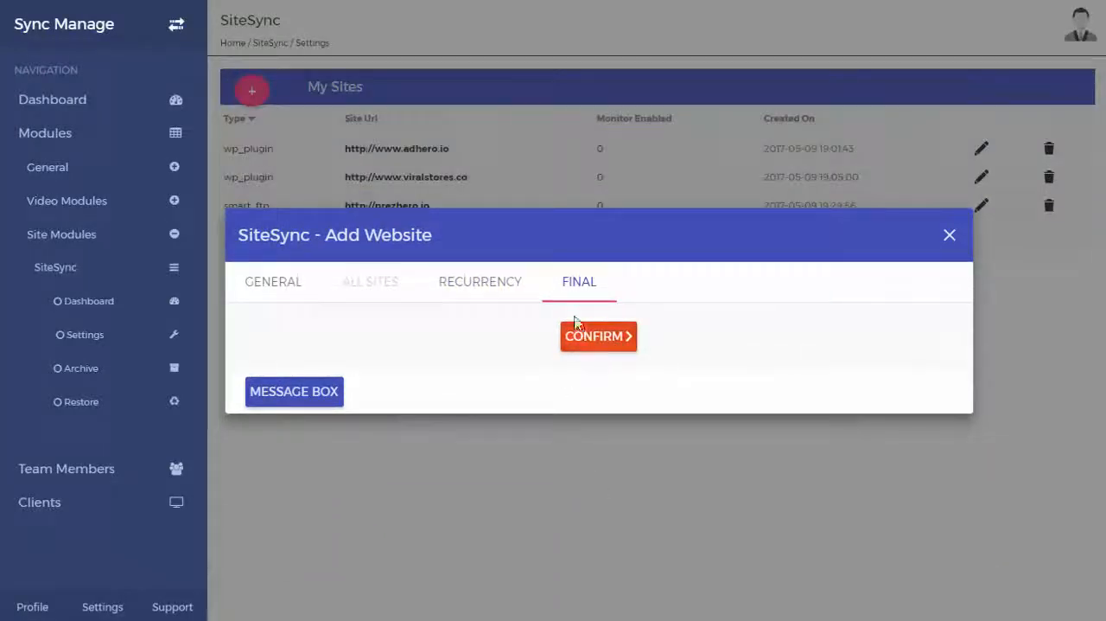
click(596, 349)
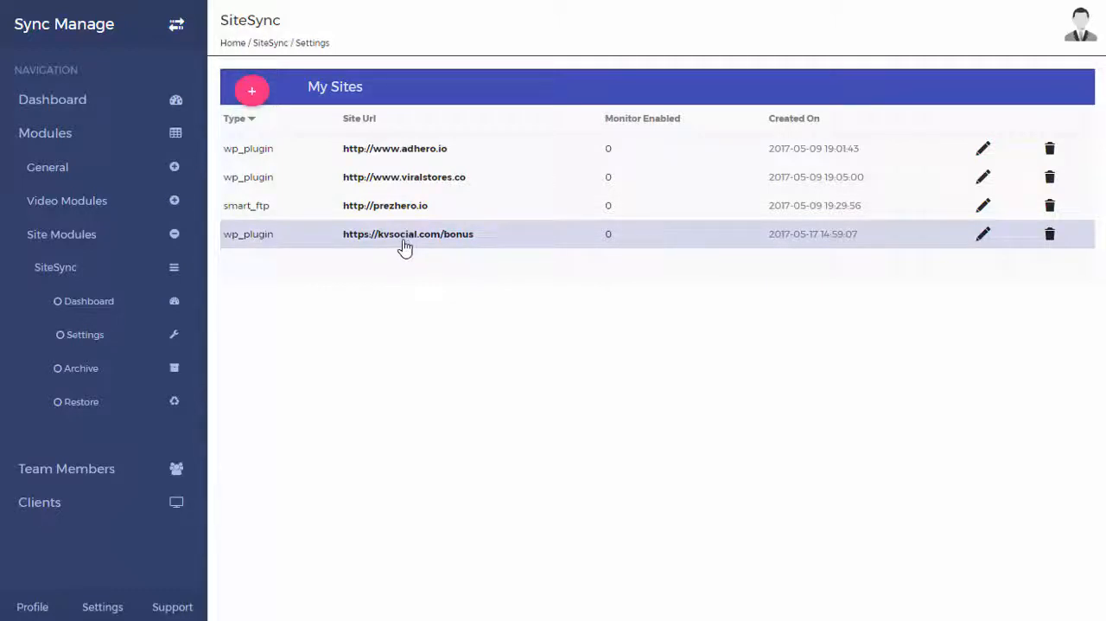
Step: View the archived backups of kvsocial.com and adhero.io, switching adhero.io's Backup option off and on again
click(136, 374)
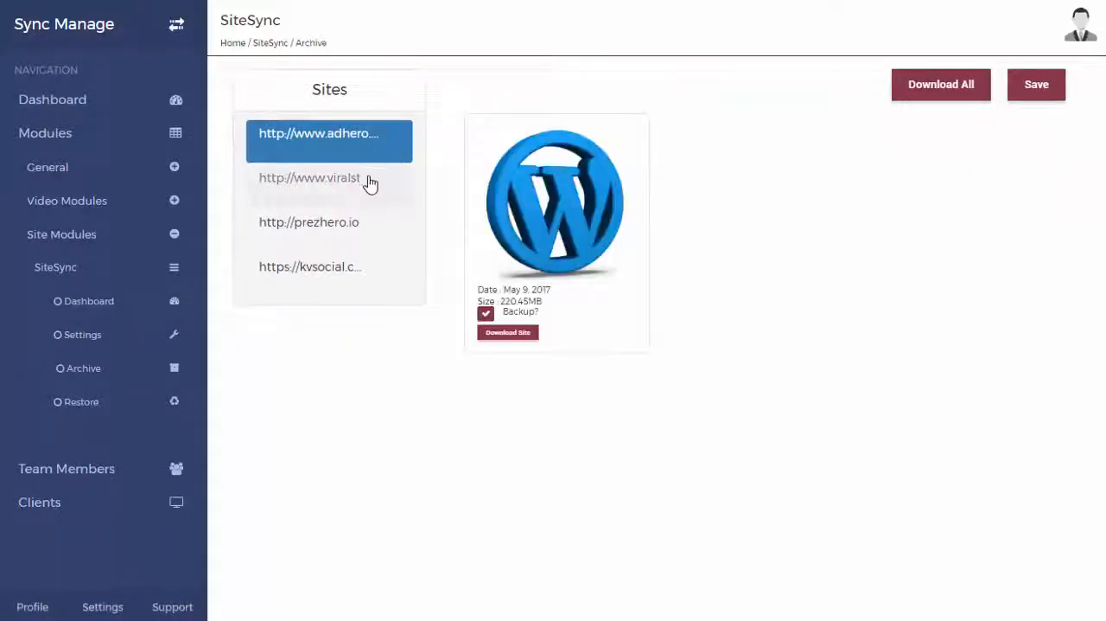
click(346, 270)
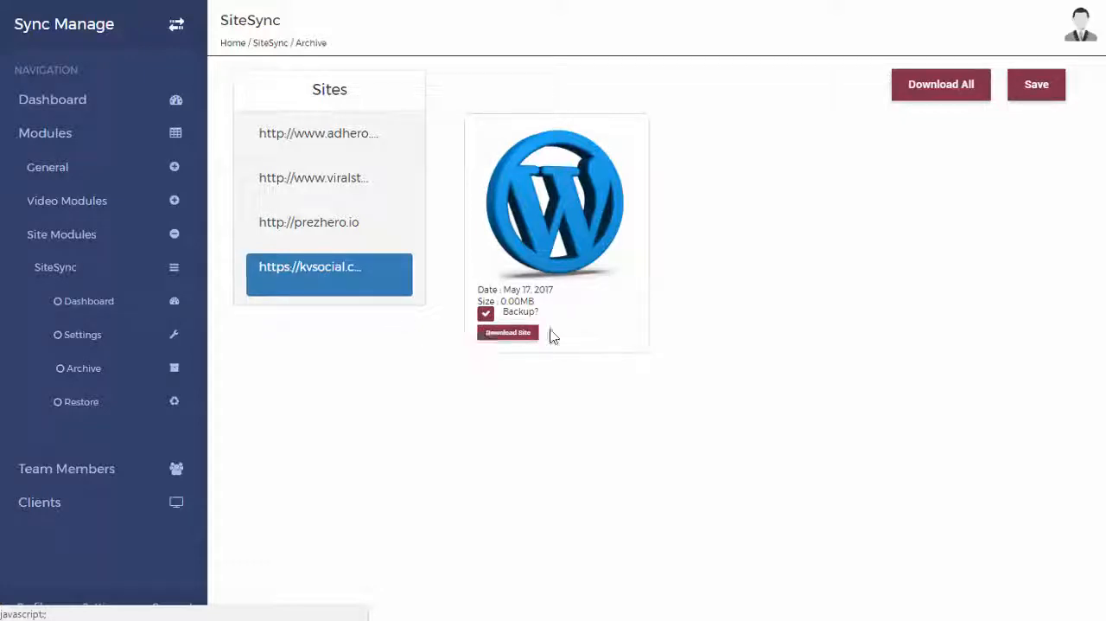
click(348, 151)
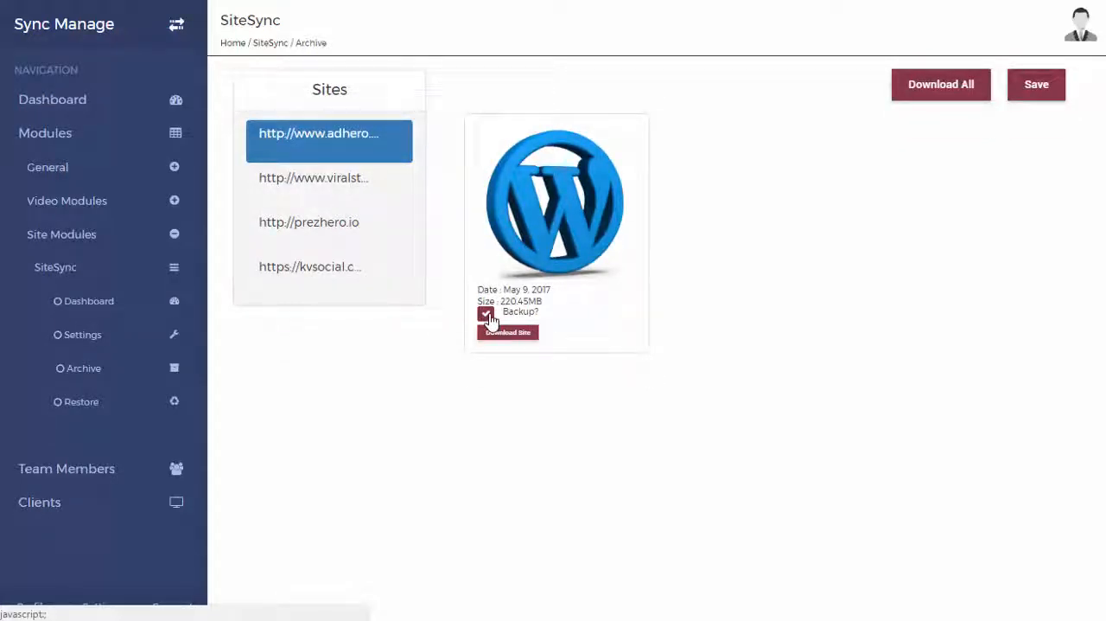
click(487, 315)
click(486, 317)
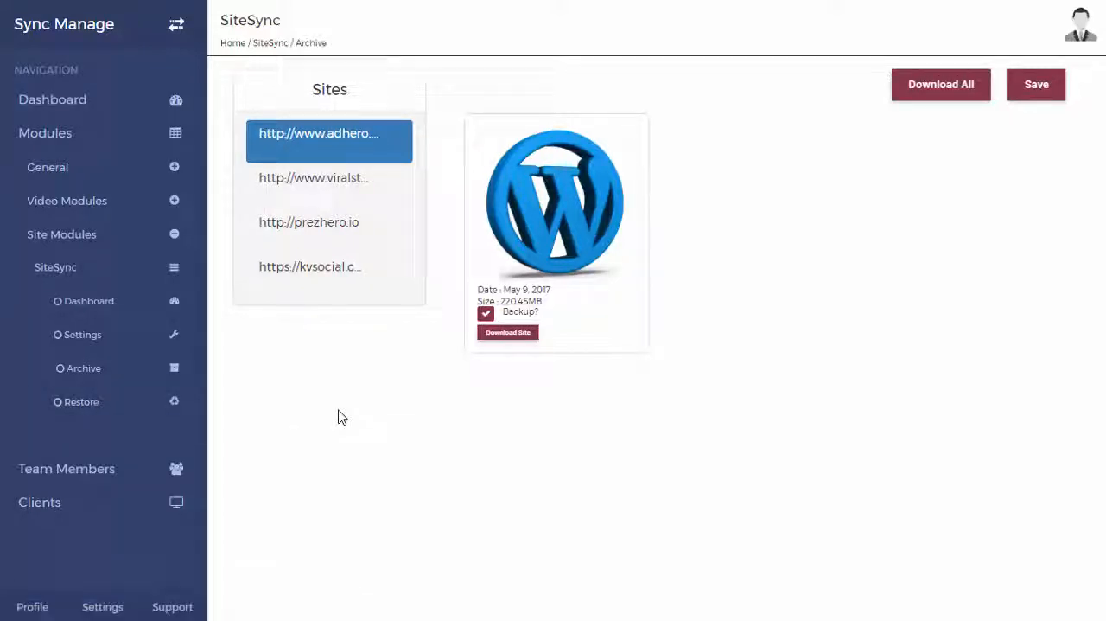
click(129, 412)
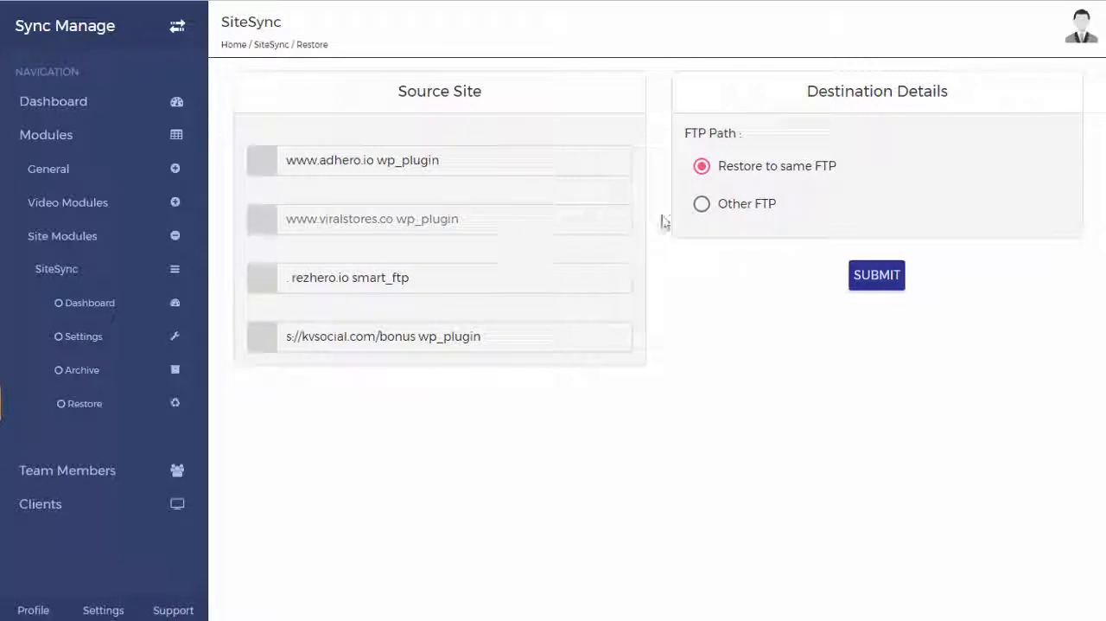
click(555, 221)
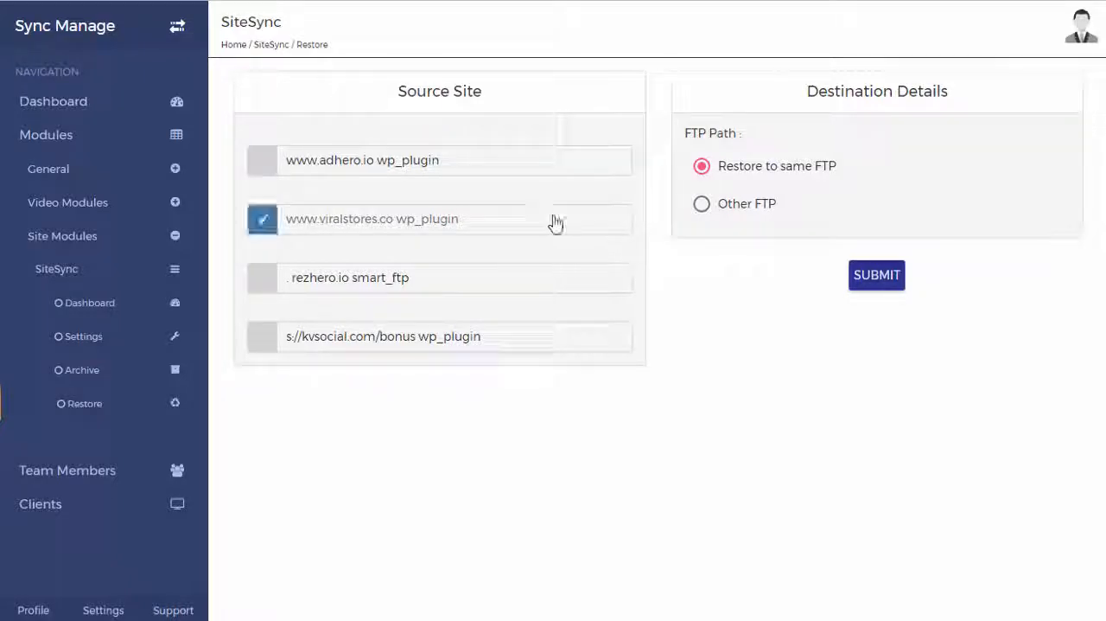
click(704, 205)
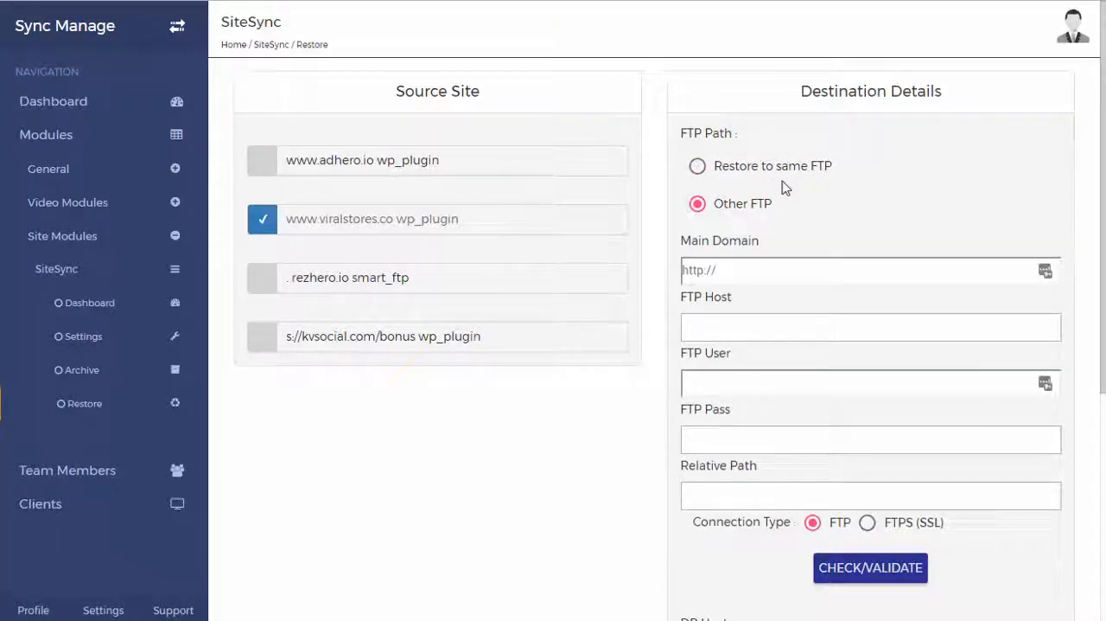
Step: Fill in the destination's main domain, FTP host, FTP user and FTP password, and validate the FTP connection
scroll(771, 395, down, 3)
scroll(770, 398, down, 2)
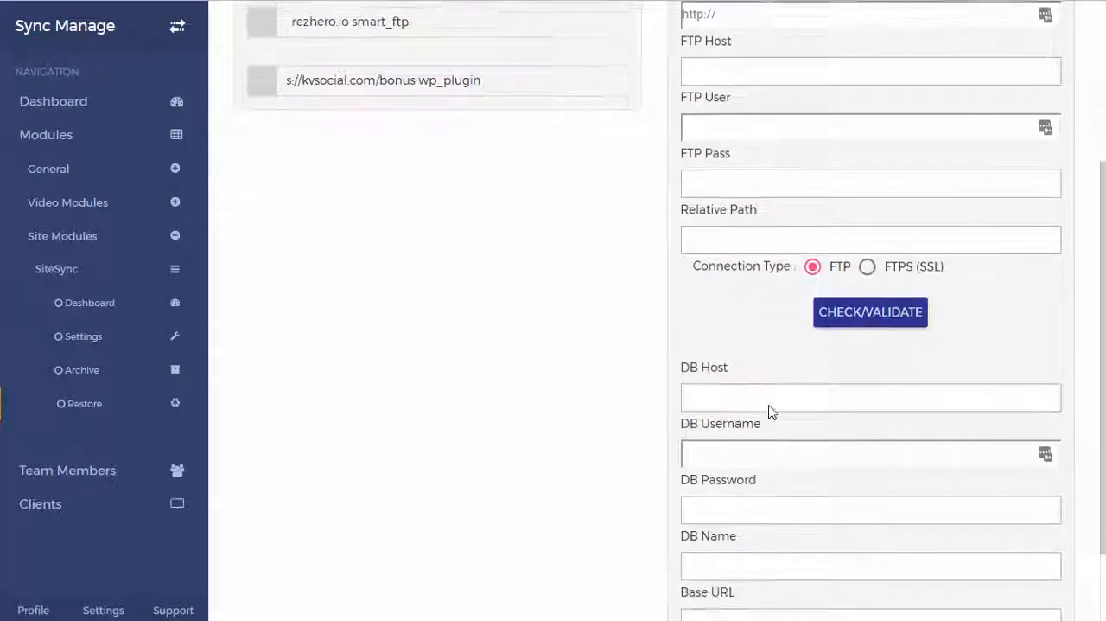
scroll(770, 405, up, 4)
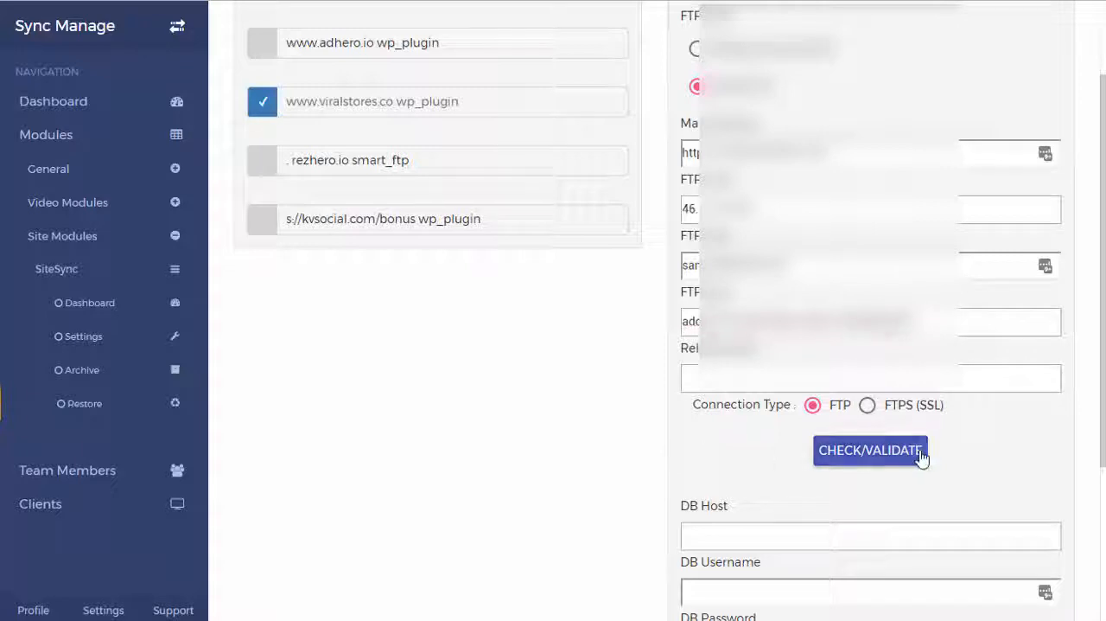
click(916, 457)
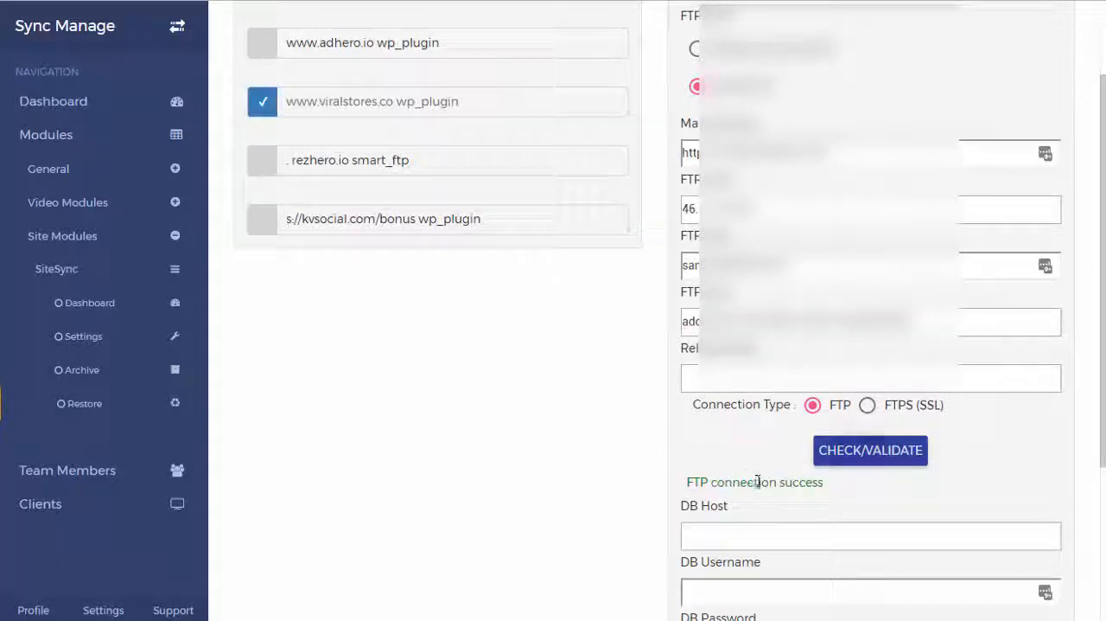
Step: Look over the current destination site, and submit the restore with its database host, username, password, name and base URL
scroll(759, 484, down, 2)
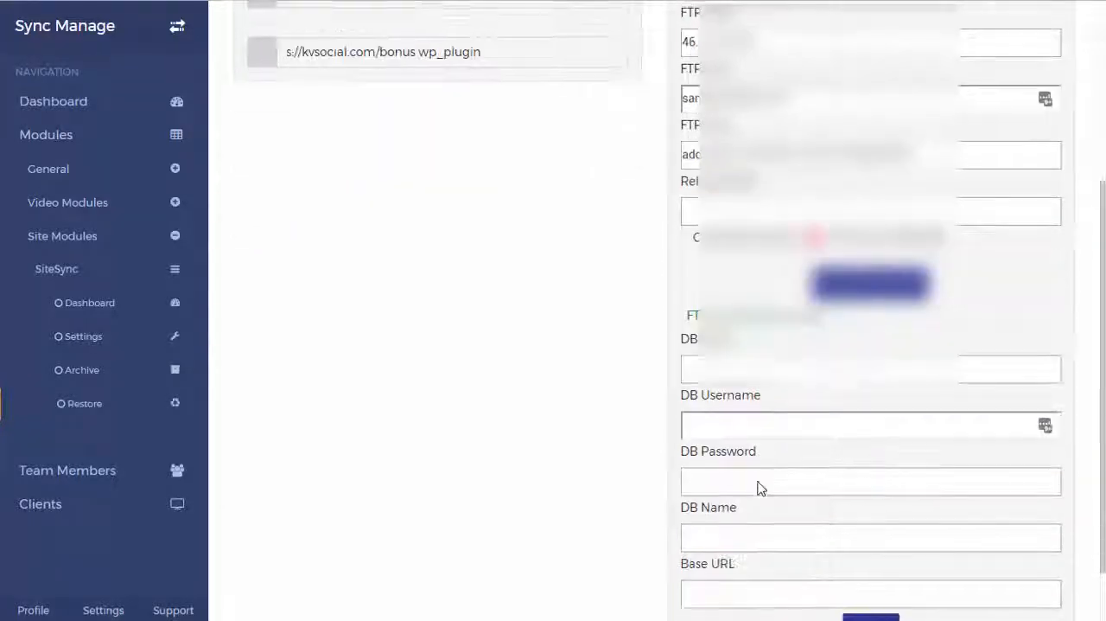
scroll(805, 424, down, 1)
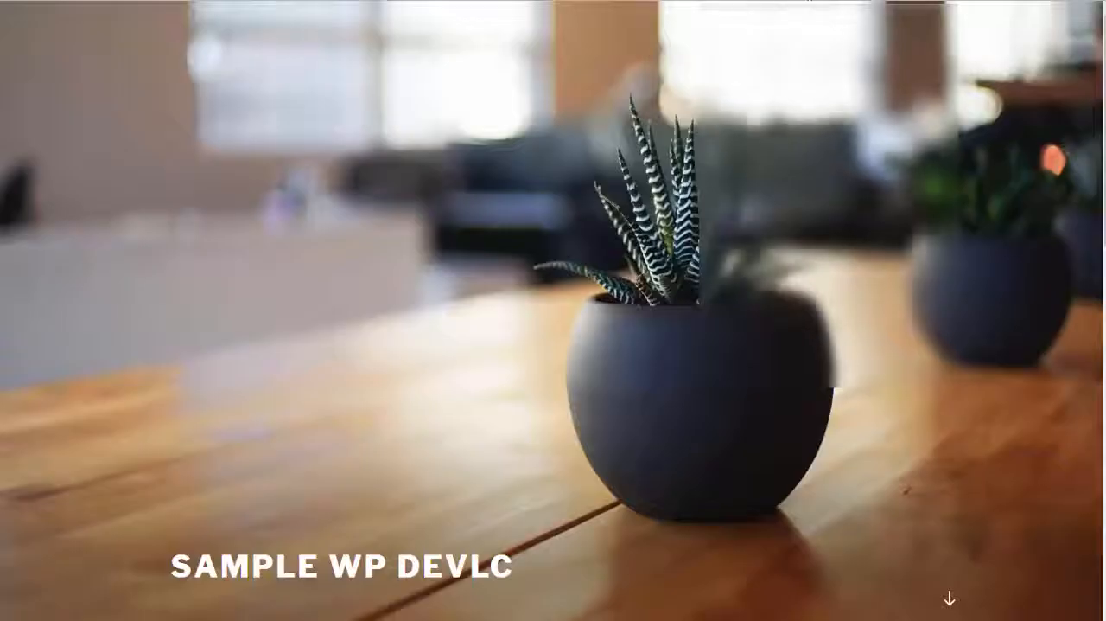
scroll(896, 239, down, 6)
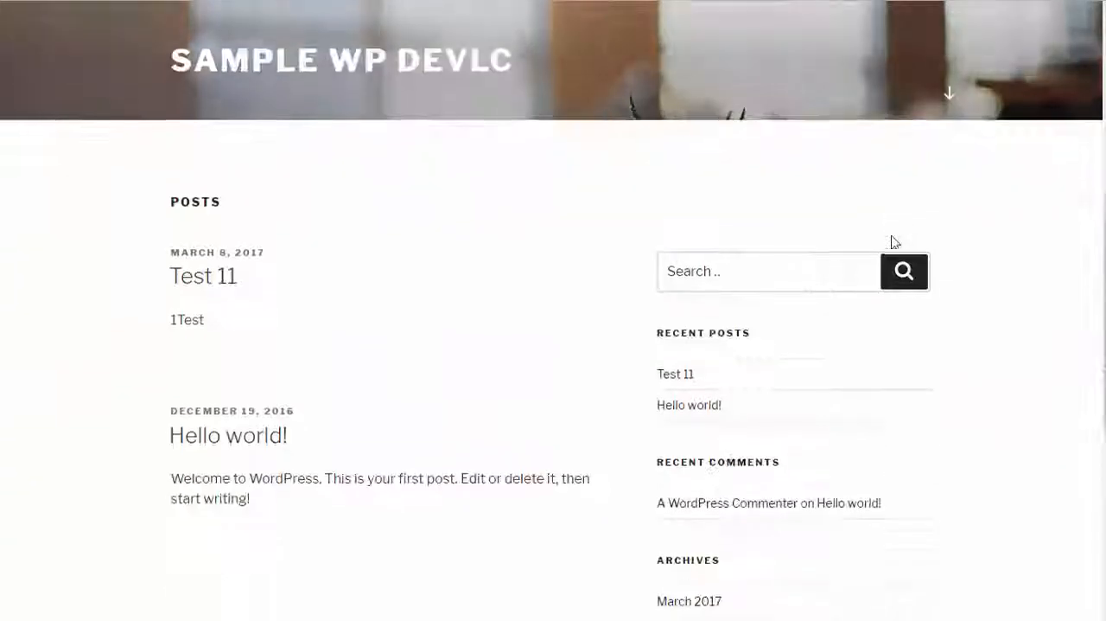
scroll(894, 242, up, 8)
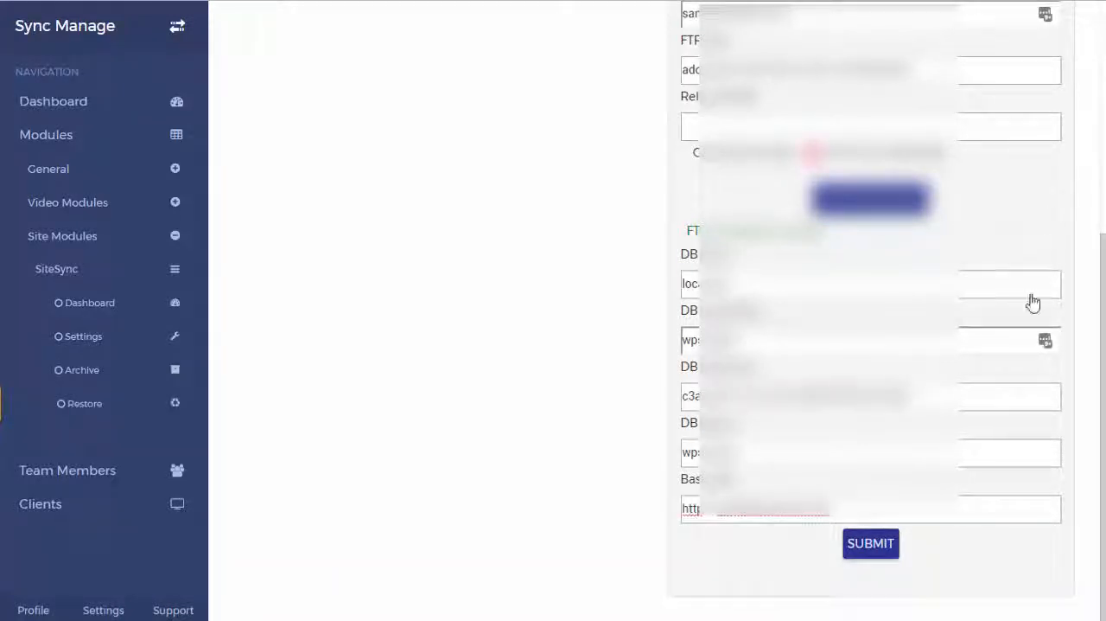
click(884, 553)
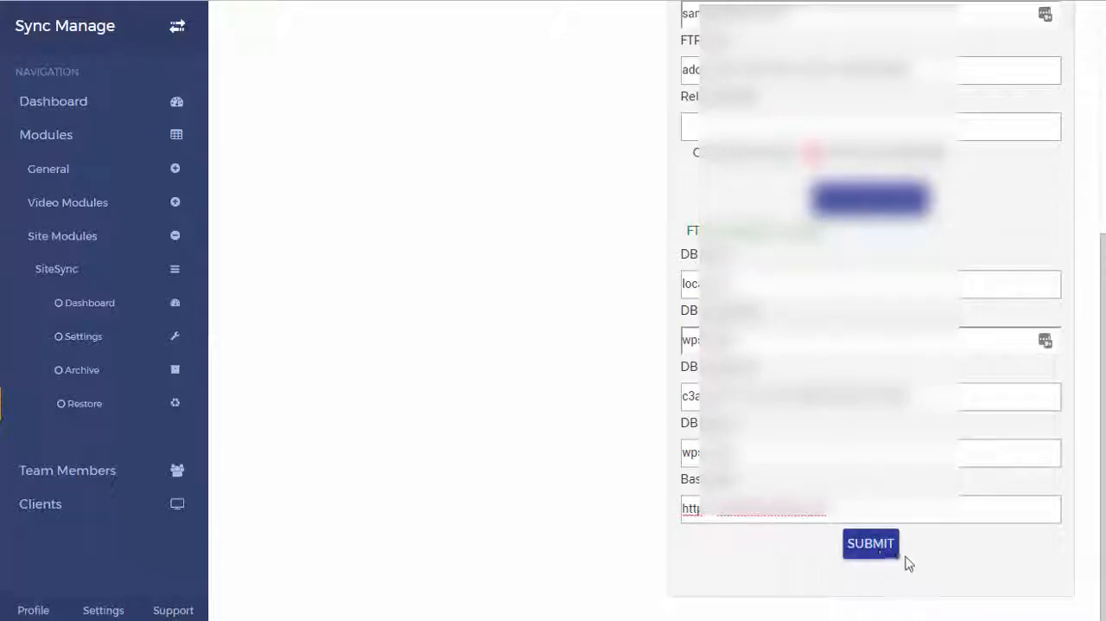
click(888, 553)
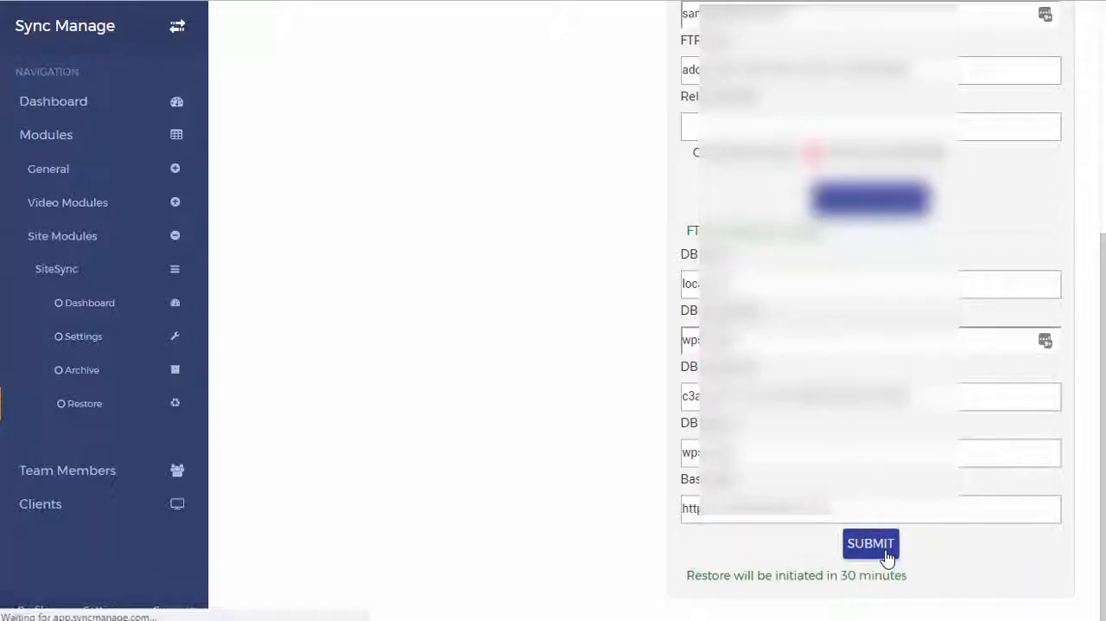